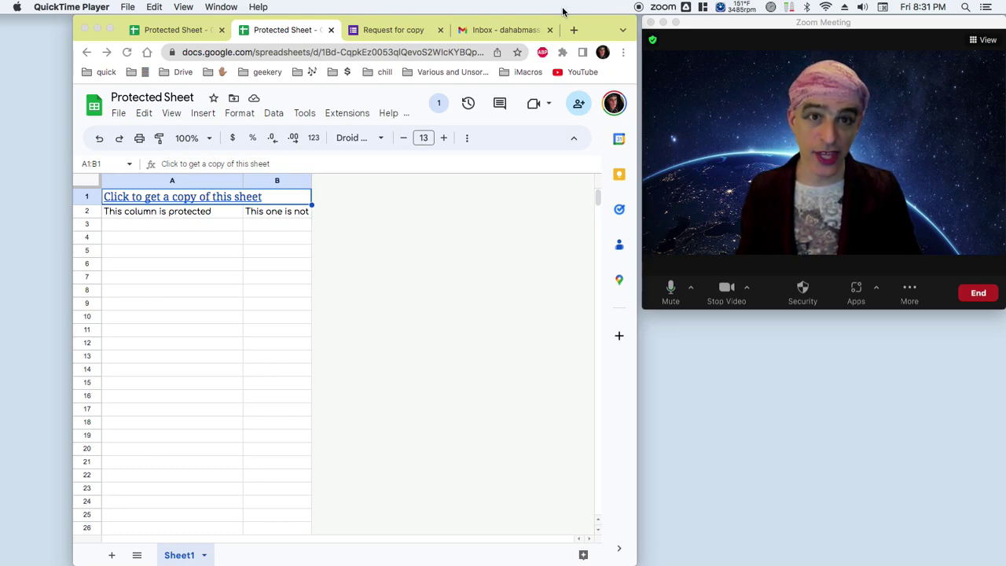
Switch to the other, comment-only account to view the Protected Sheet
left_click(611, 114)
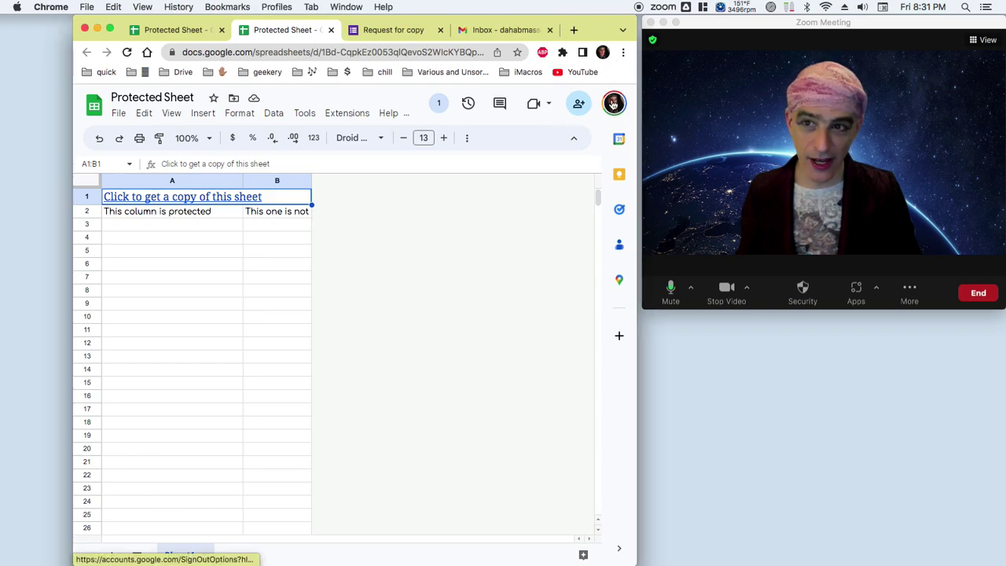
left_click(614, 103)
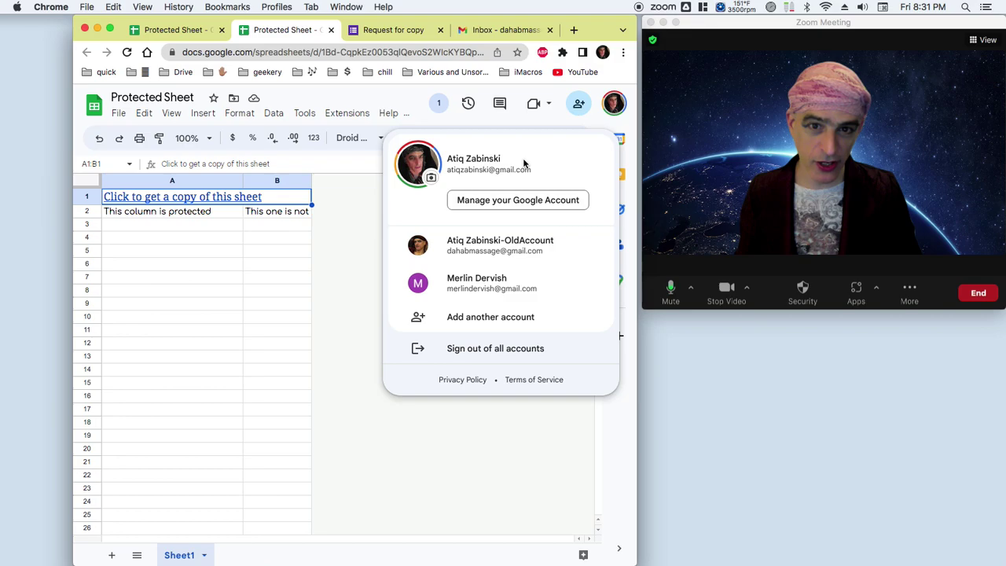
left_click(506, 251)
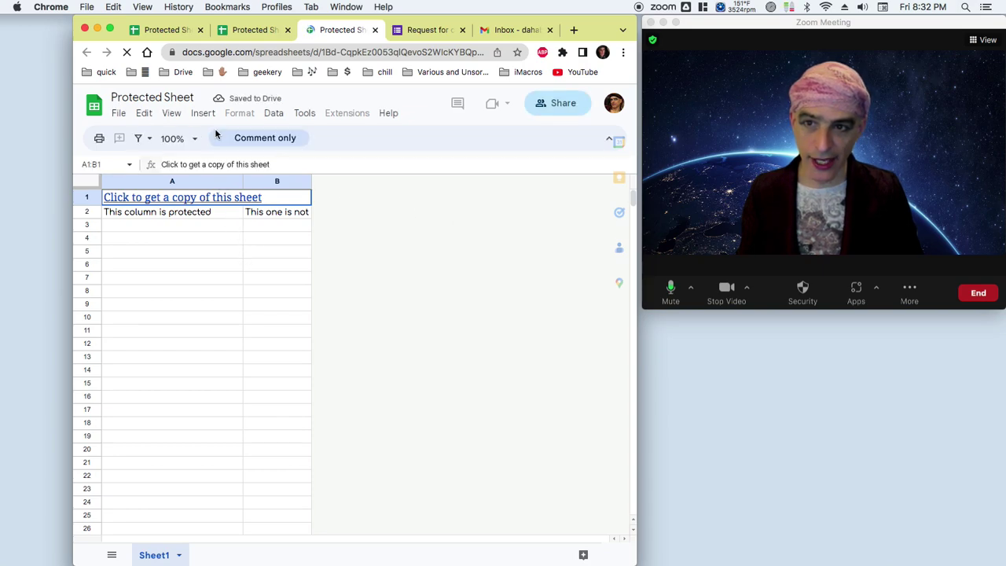
Test cells in columns A and B, then follow the A1 copy-request link
left_click(202, 228)
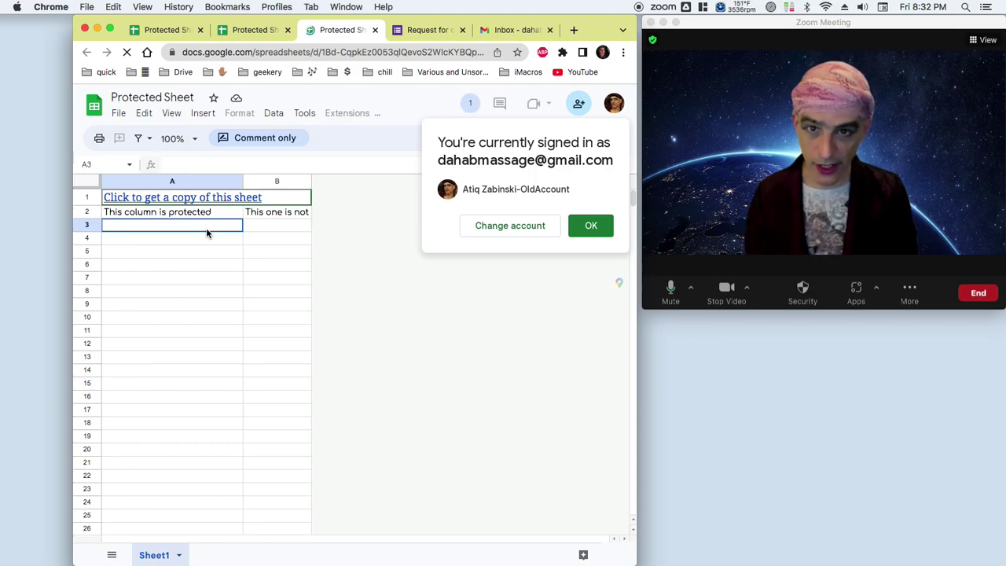
left_click(257, 226)
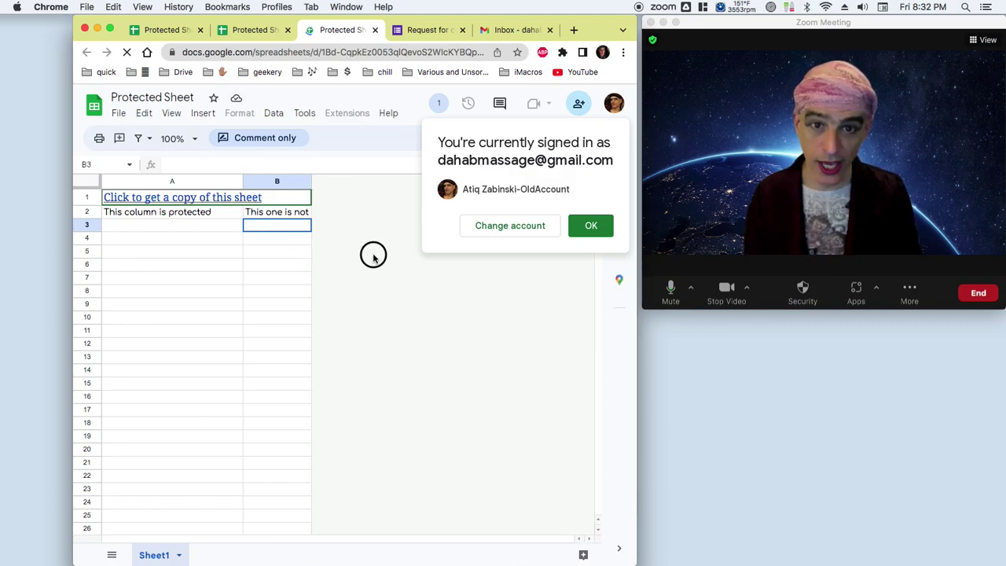
key("Down")
key("Down")
mouse_move(182, 197)
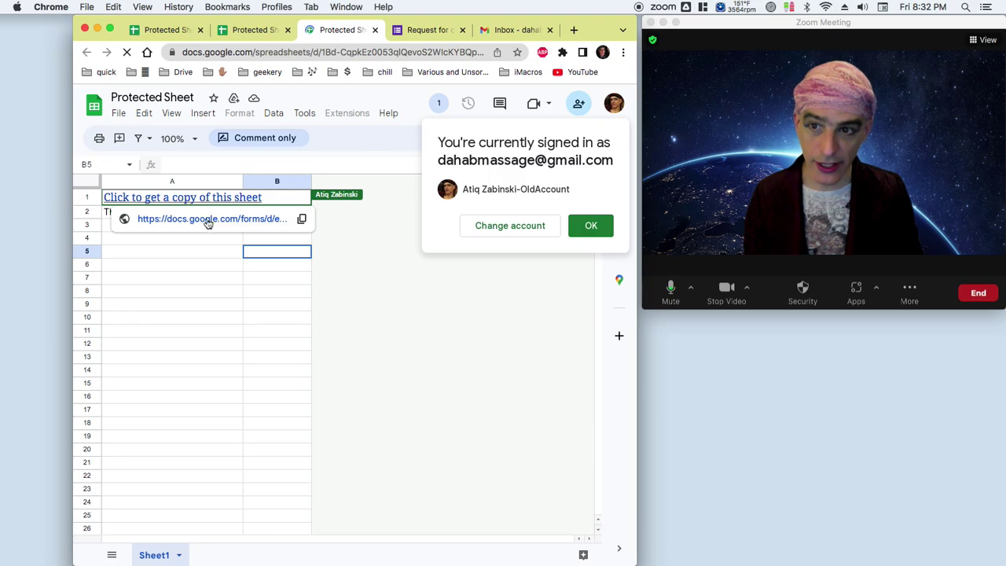
left_click(207, 226)
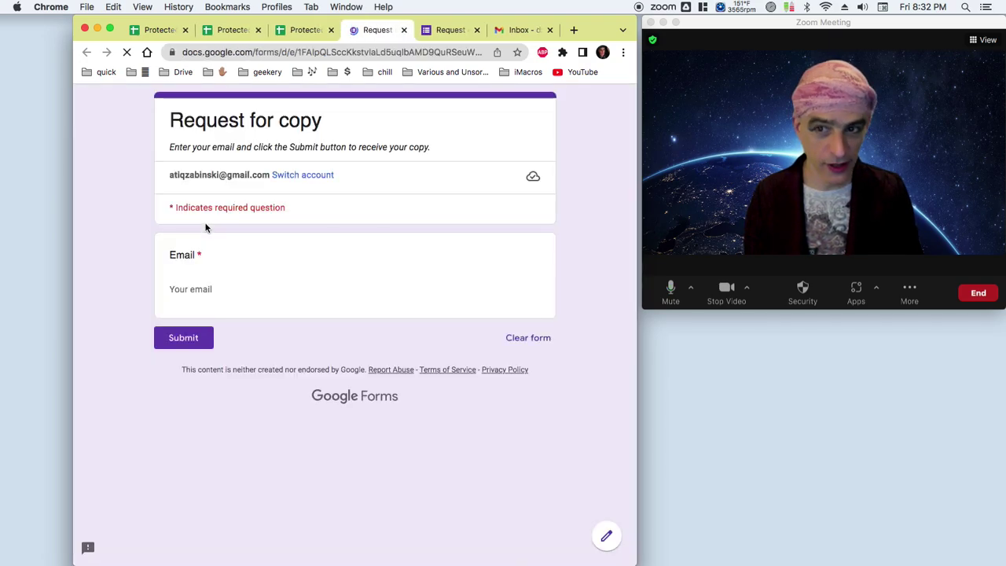
Fill the Request for copy form with the requester's email address and submit it
left_click(204, 286)
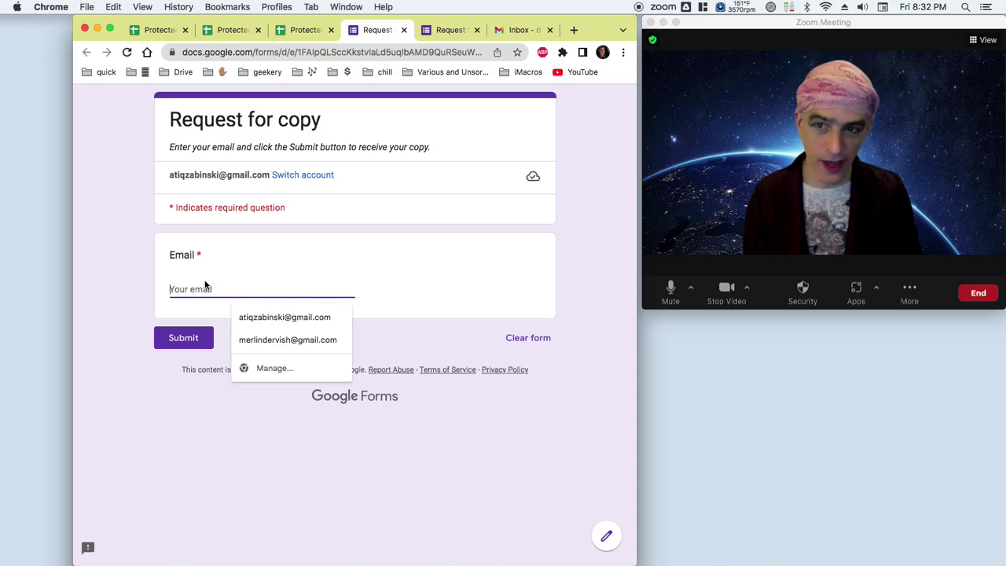
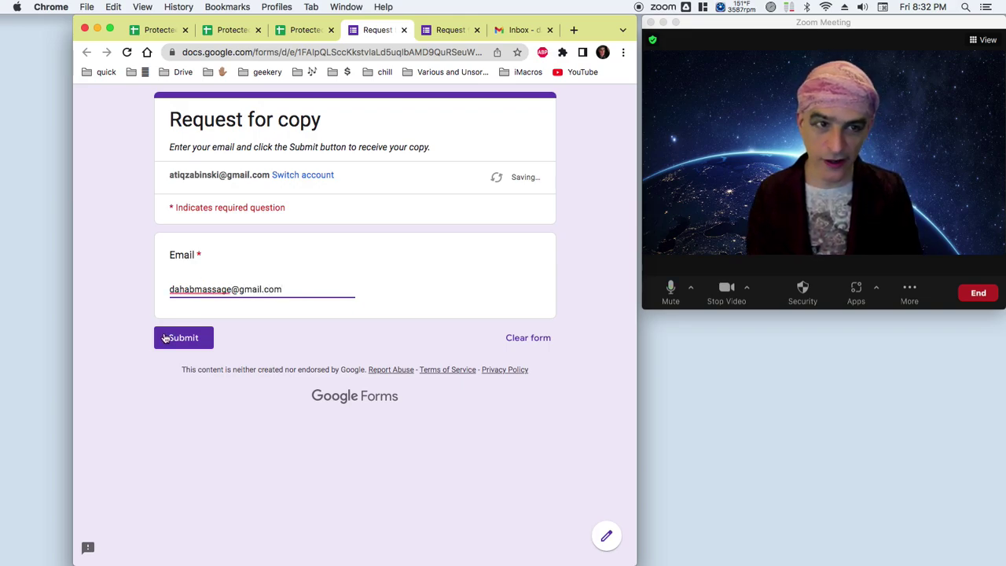
left_click(183, 337)
left_click(183, 337)
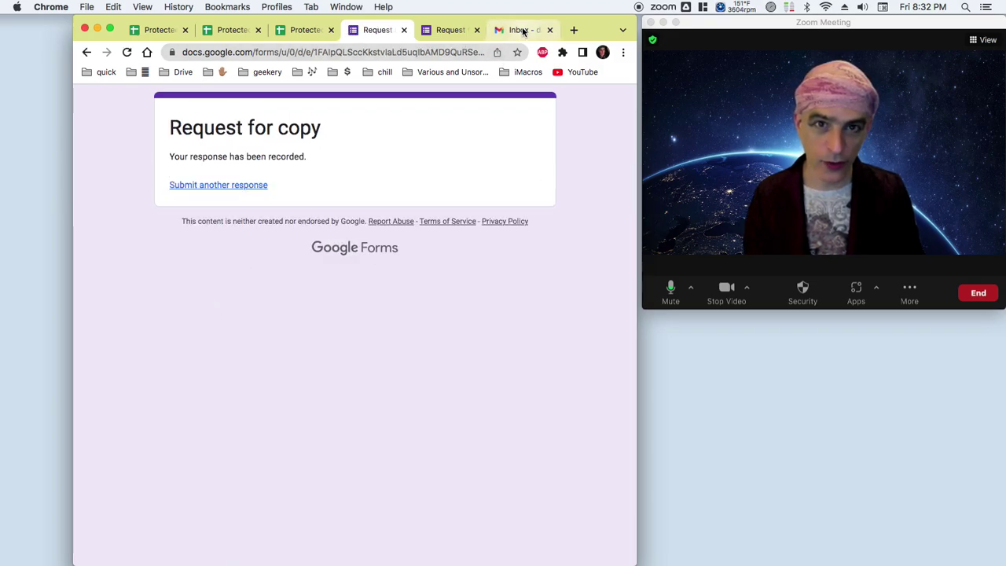
left_click(520, 30)
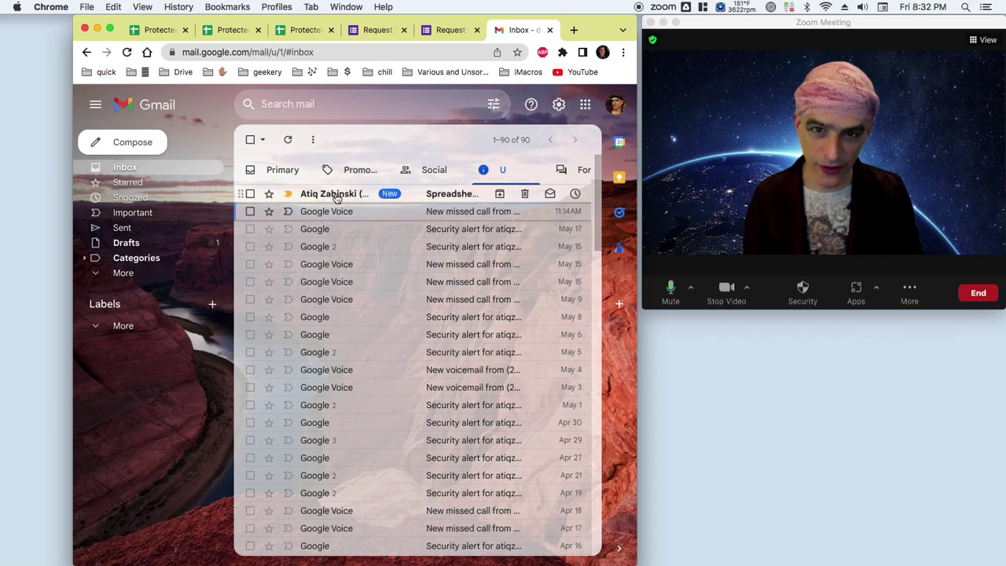
Open the newest 'Spreadsheet shared with you' email and launch Copy of the Sheet
left_click(336, 196)
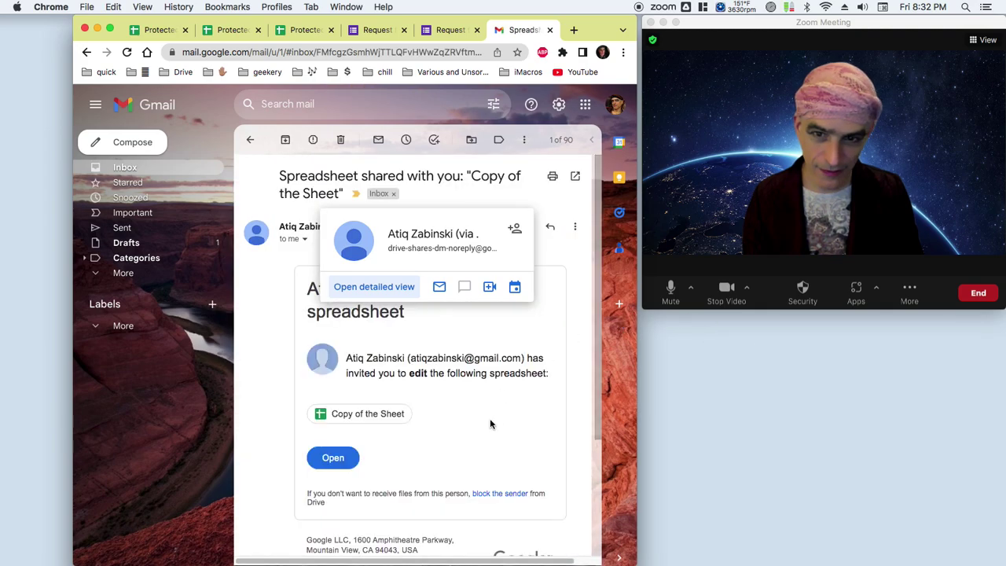
left_click(323, 460)
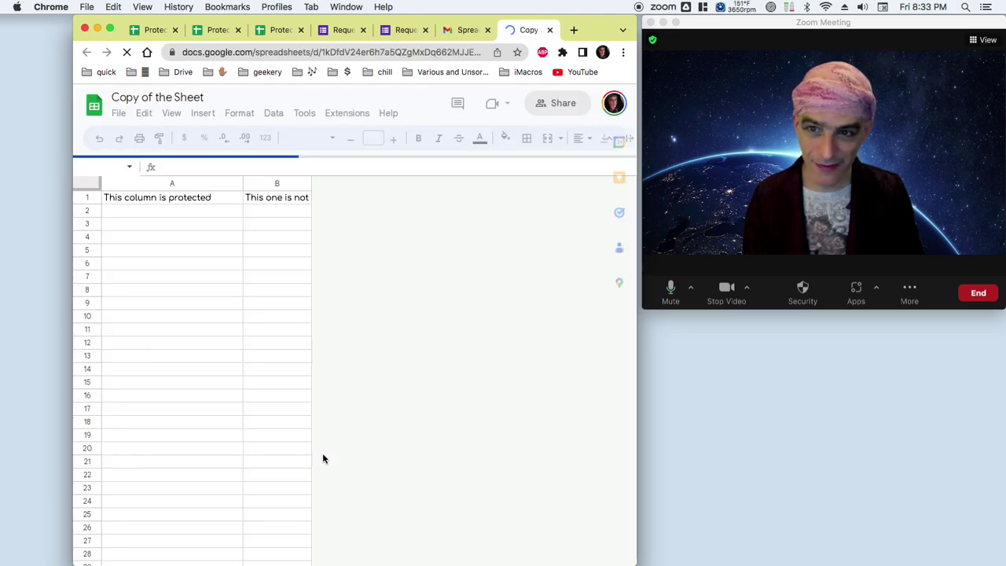
Reopen the copy under the other account and enter 'hello' in B2
left_click(615, 108)
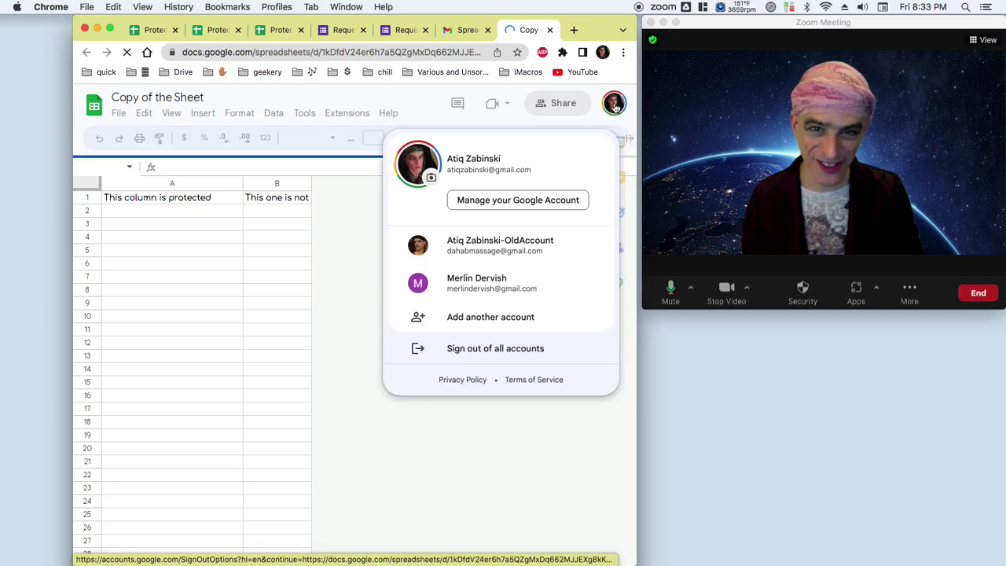
left_click(498, 245)
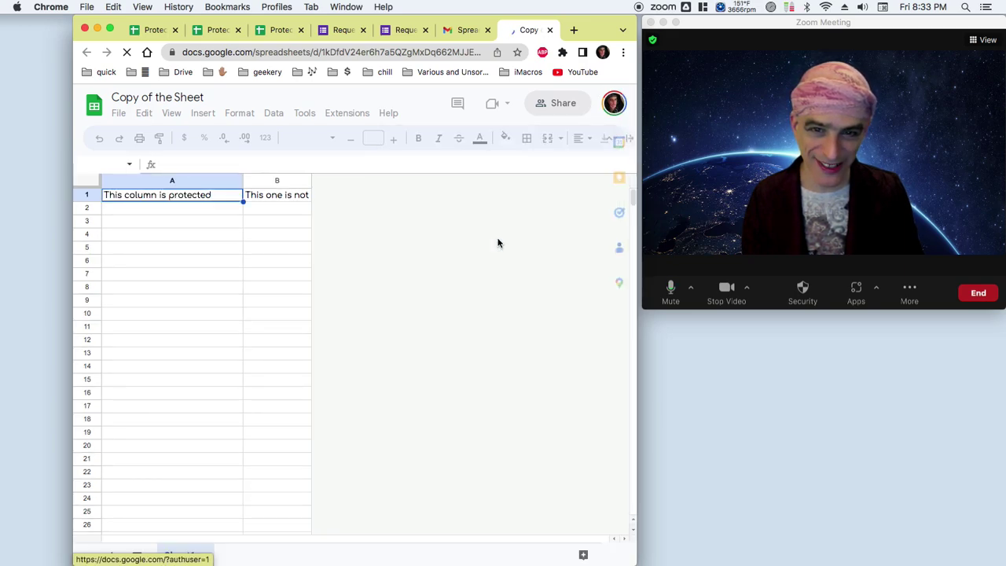
left_click(294, 212)
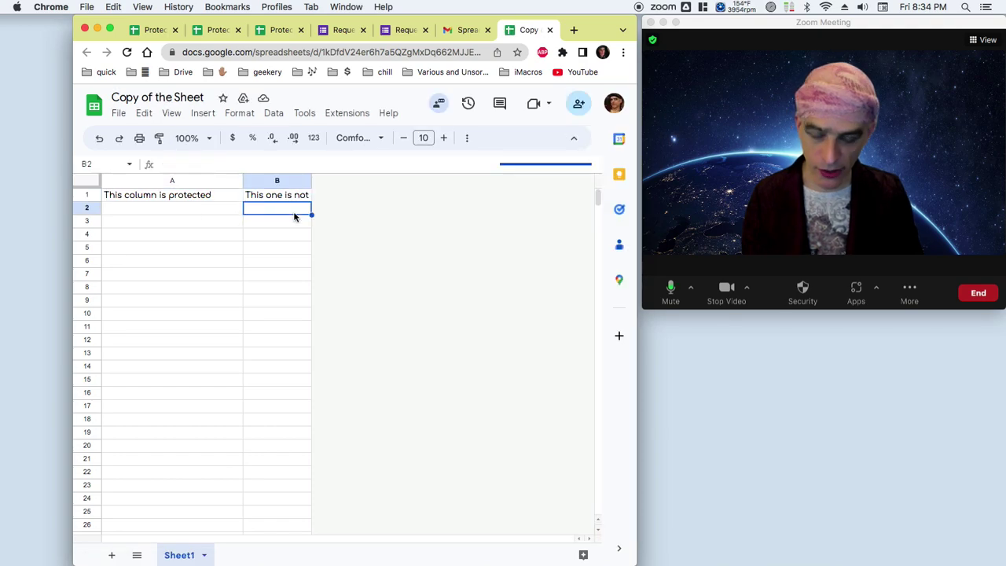
type("hell")
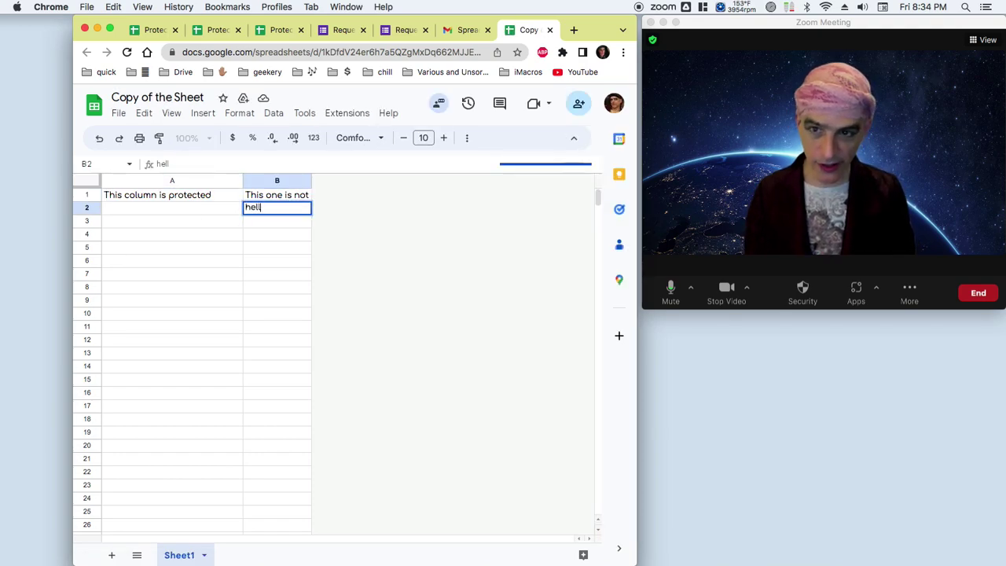
type("o")
key("Return")
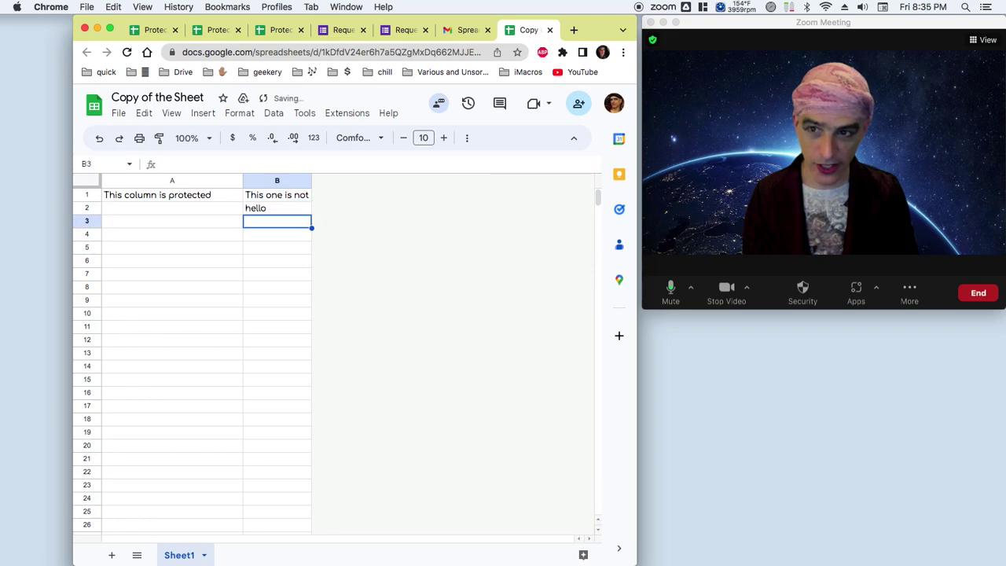
Try typing in protected cell A2 and dismiss the protection warning
left_click(166, 206)
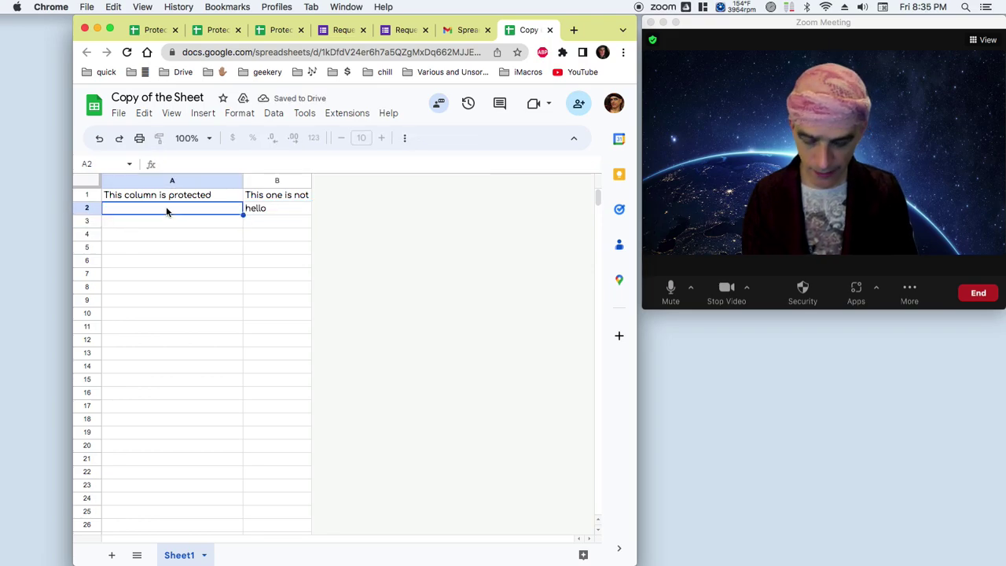
type("h")
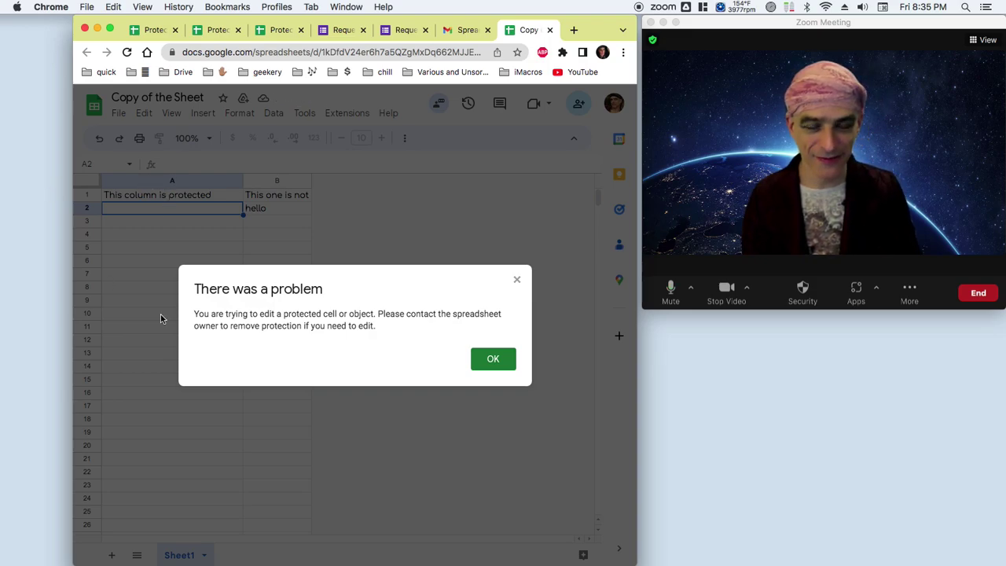
left_click(499, 355)
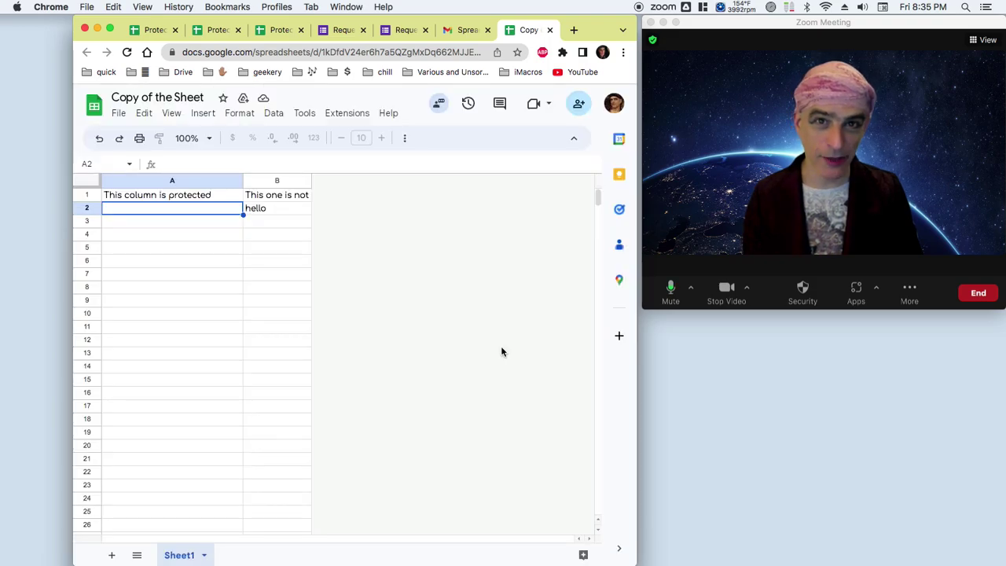